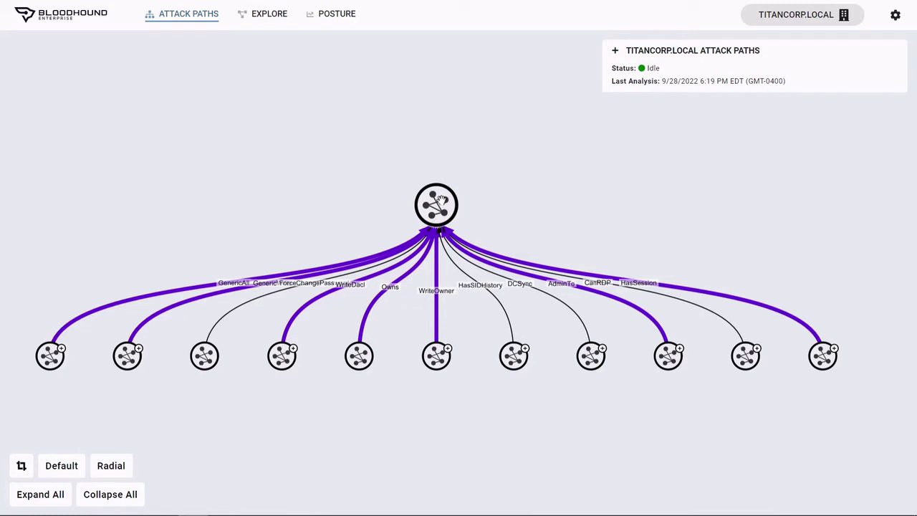
Step: Review the Tier Zero users, groups and 22 GPOs, then open the Tier Zero membership editor
click(442, 202)
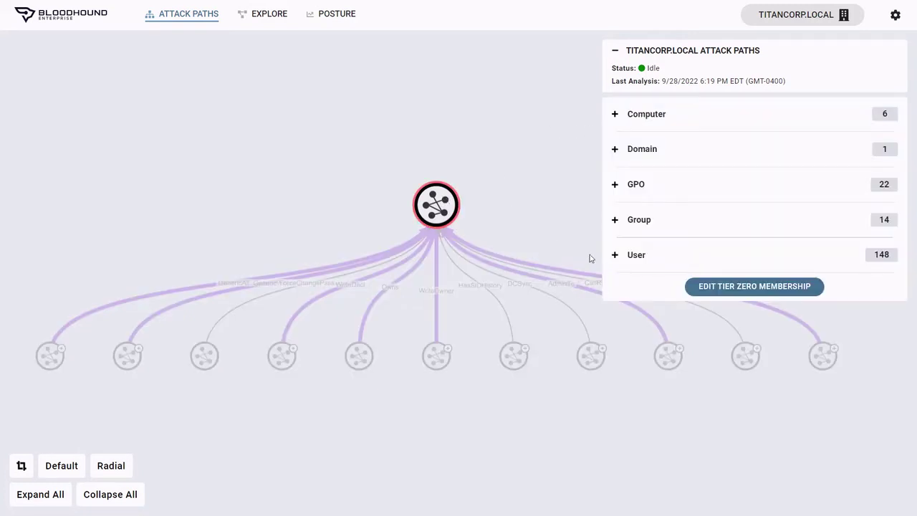
click(616, 255)
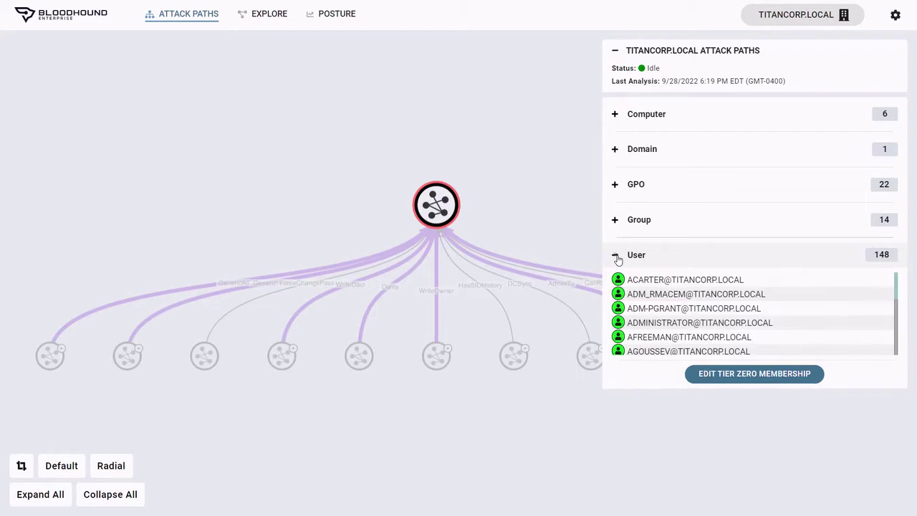
click(615, 220)
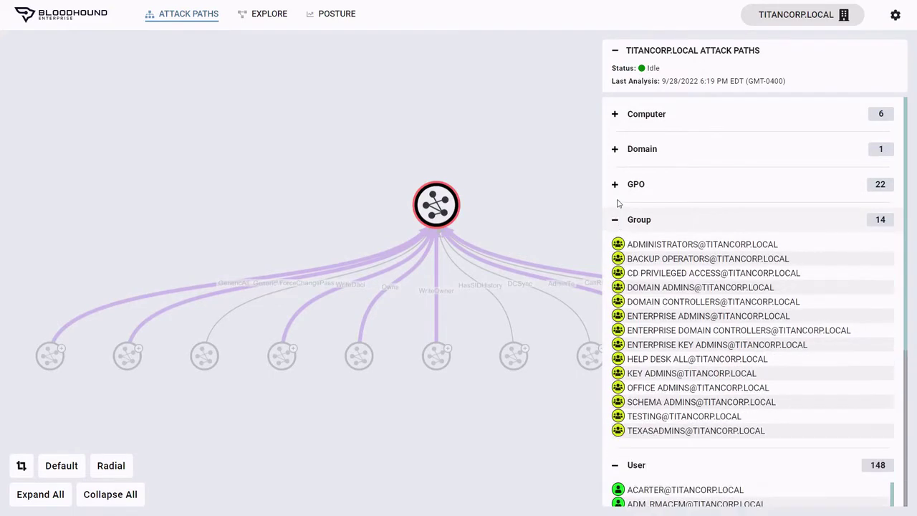
click(614, 186)
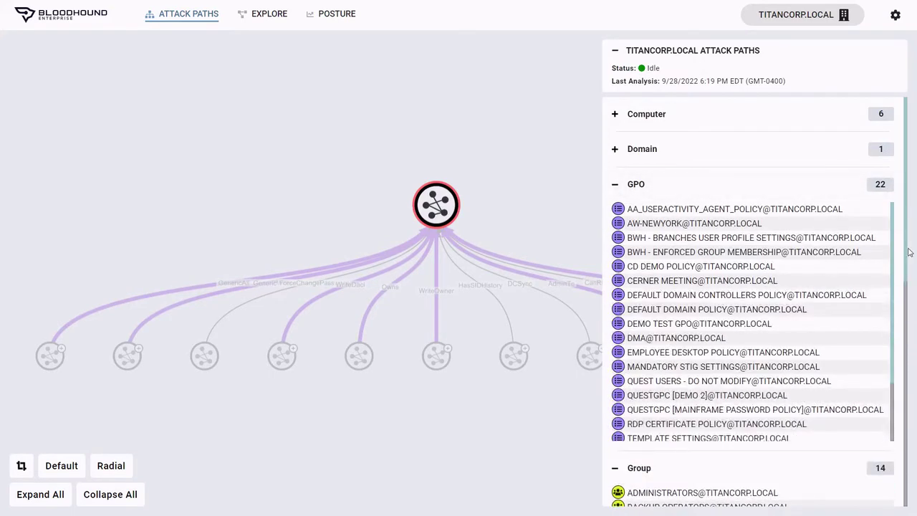
drag(912, 255, 914, 491)
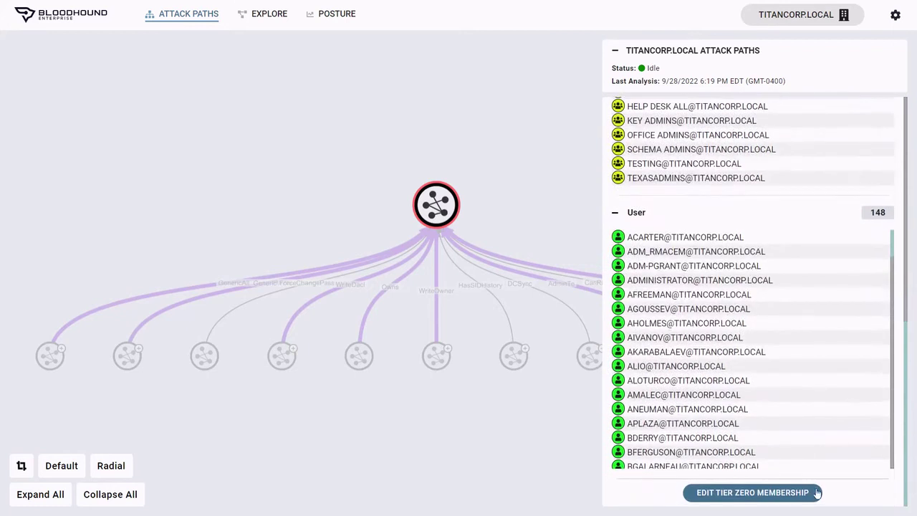
click(815, 492)
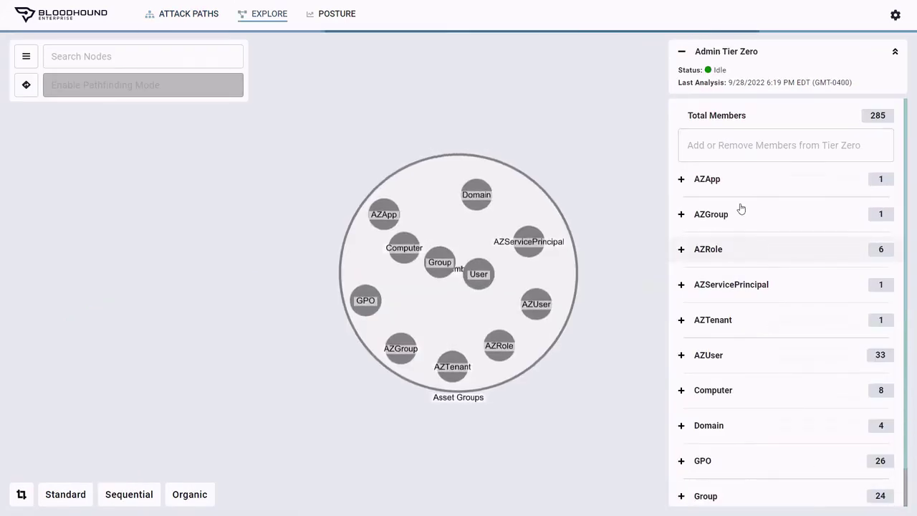
Step: Search the Tier Zero members list for 'rmad' accounts
click(723, 144)
text(r)
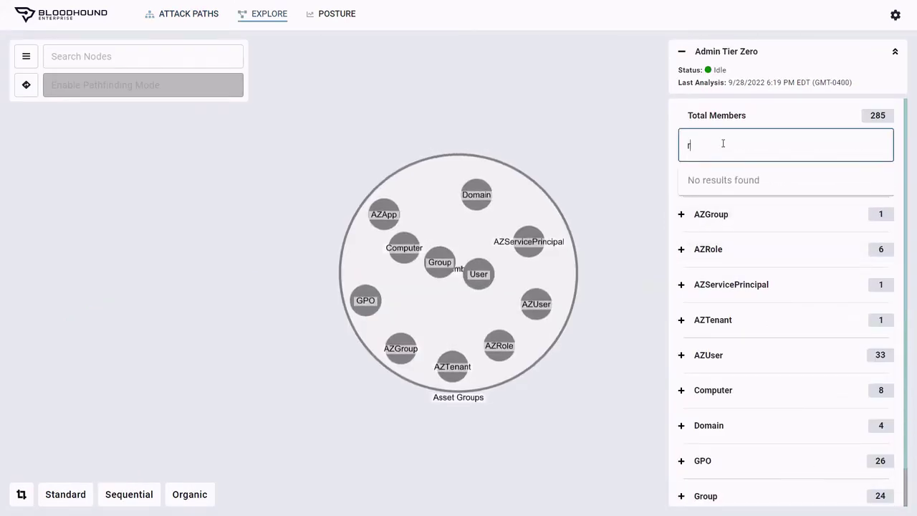
text(mad)
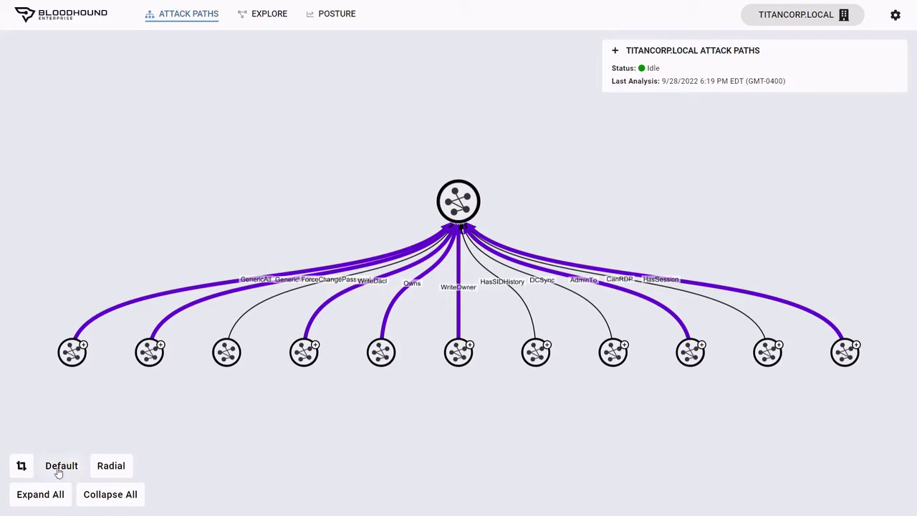
click(47, 501)
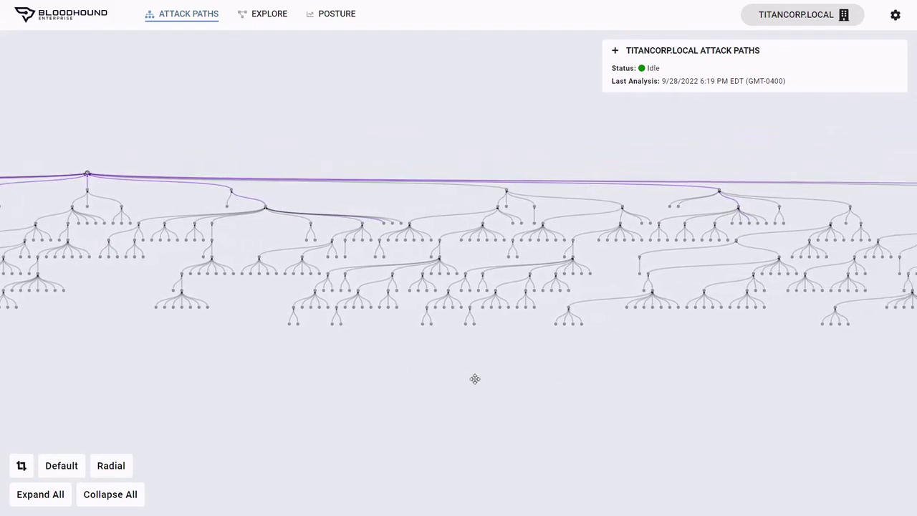
scroll(509, 356, up, 3)
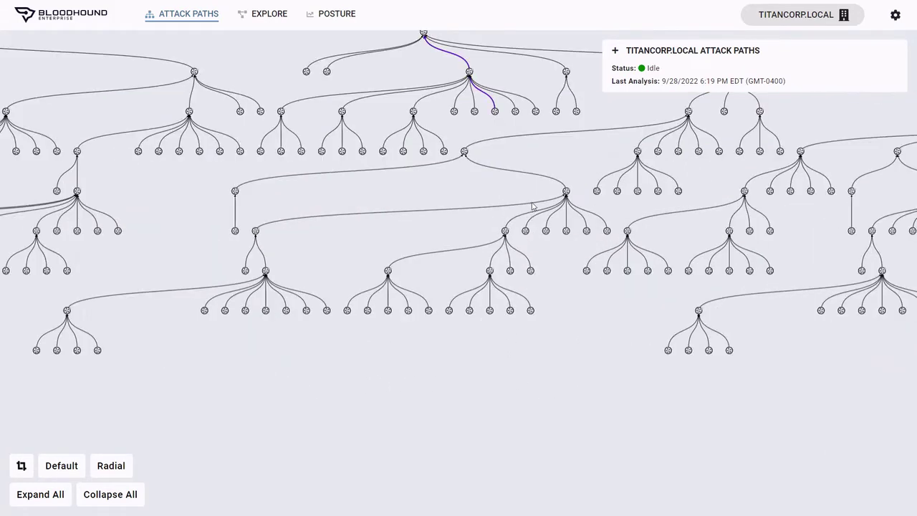
scroll(528, 196, up, 2)
scroll(547, 416, up, 3)
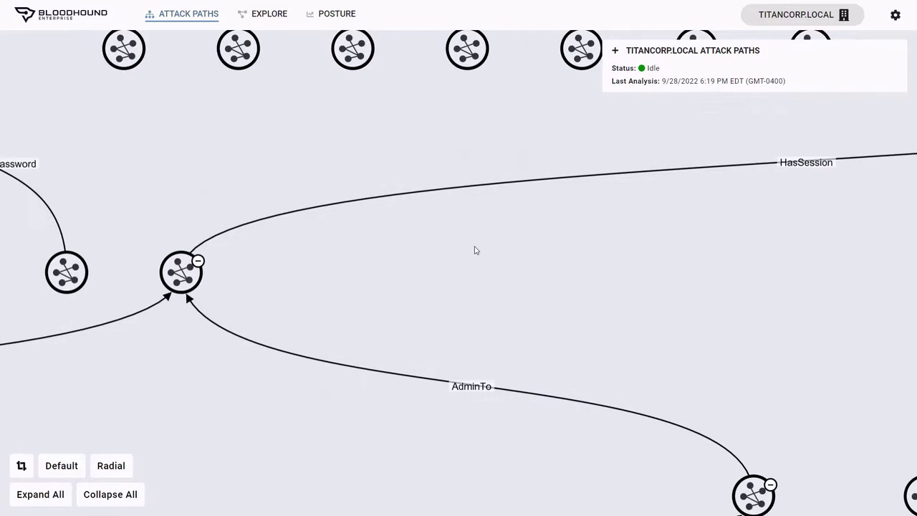
drag(475, 250, 542, 389)
drag(480, 179, 552, 316)
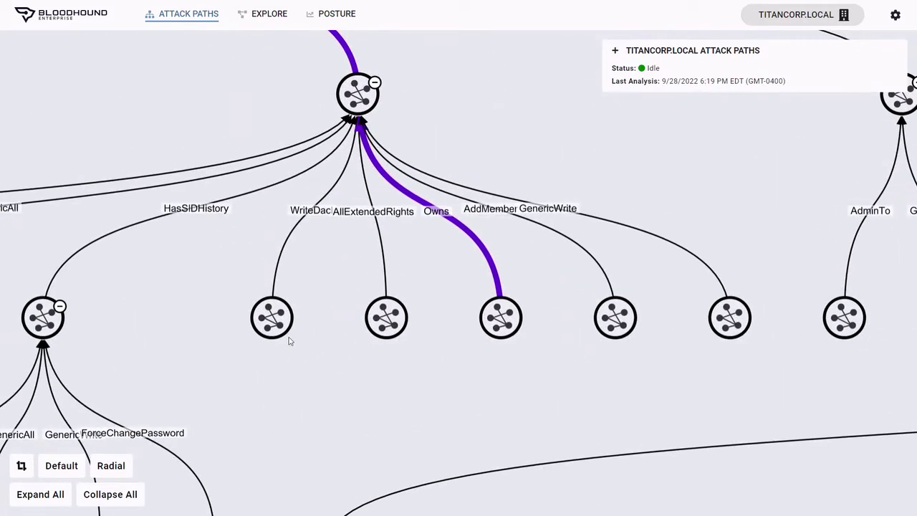
click(124, 494)
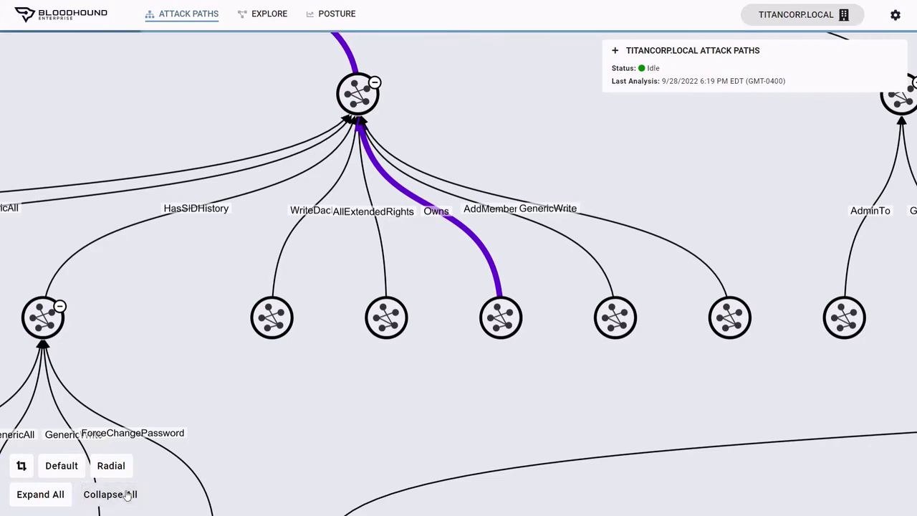
drag(381, 215, 237, 207)
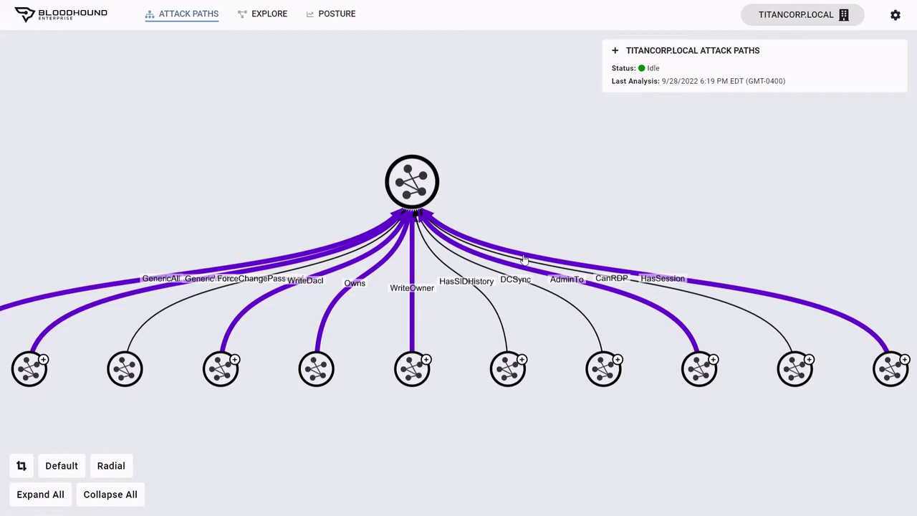
Step: View the Kerberos Delegation on Tier Zero Objects finding's timeline and full remediation plan
click(614, 50)
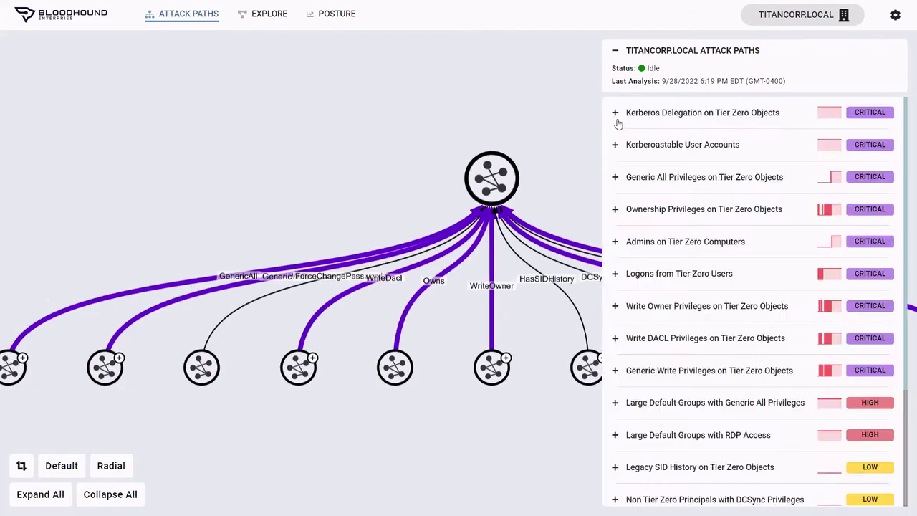
click(617, 116)
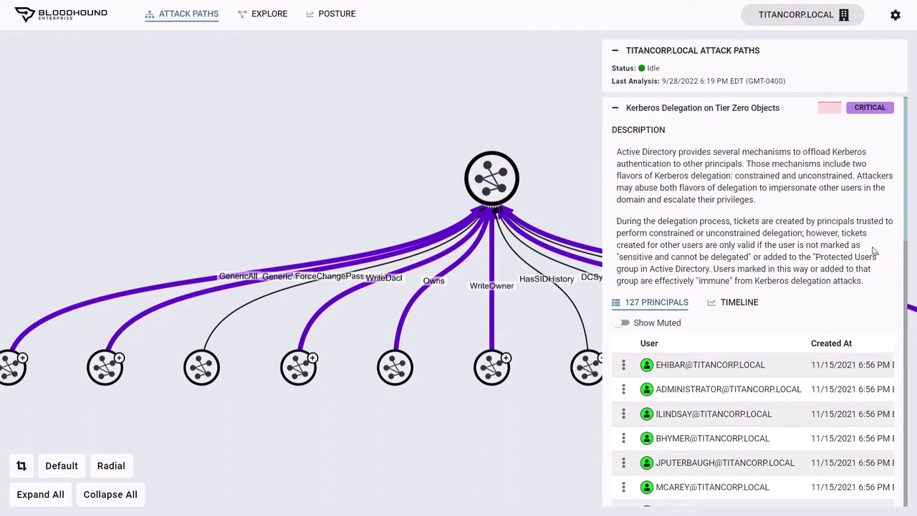
scroll(907, 213, down, 4)
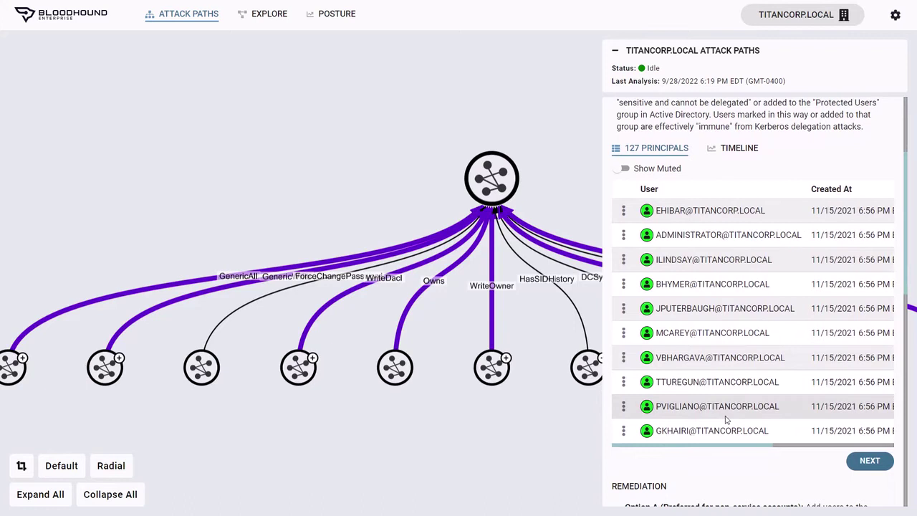
click(734, 148)
mouse_move(767, 189)
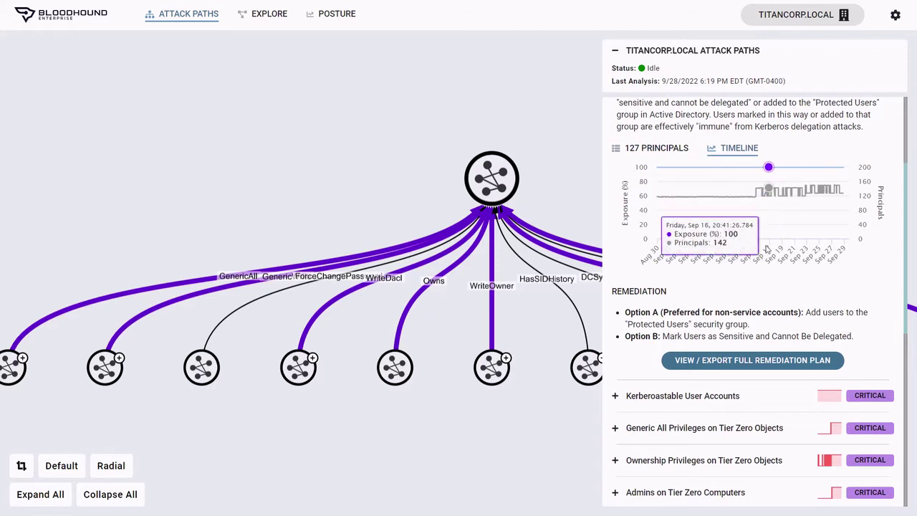
click(744, 360)
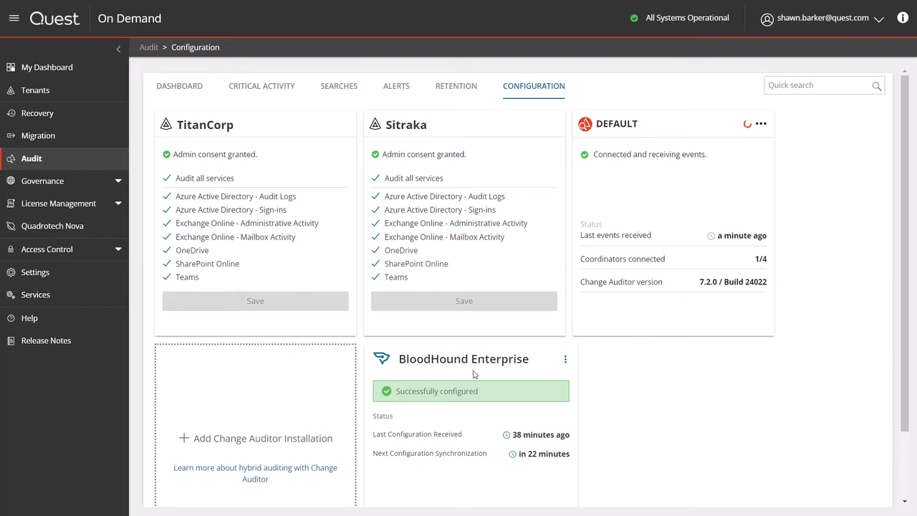
Step: Inspect the fourth Tier Zero group change event from the dashboard, then return to saved searches
click(196, 98)
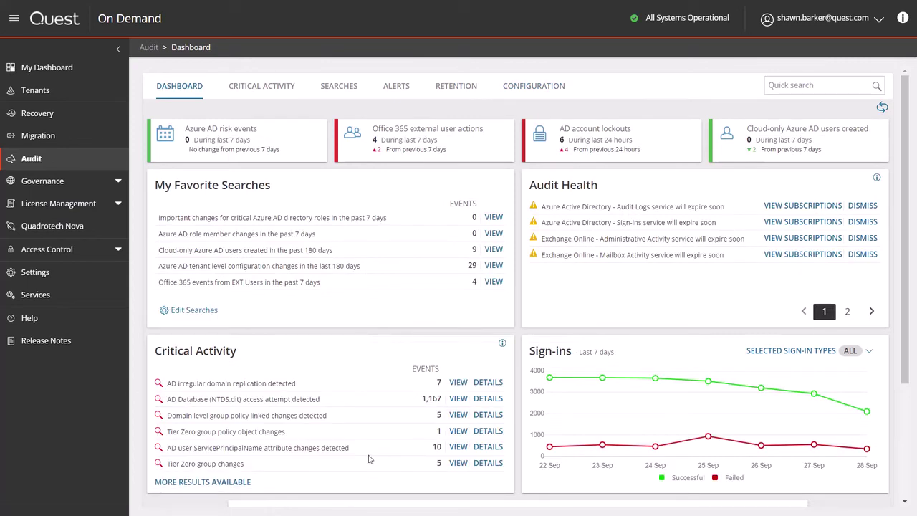
click(455, 465)
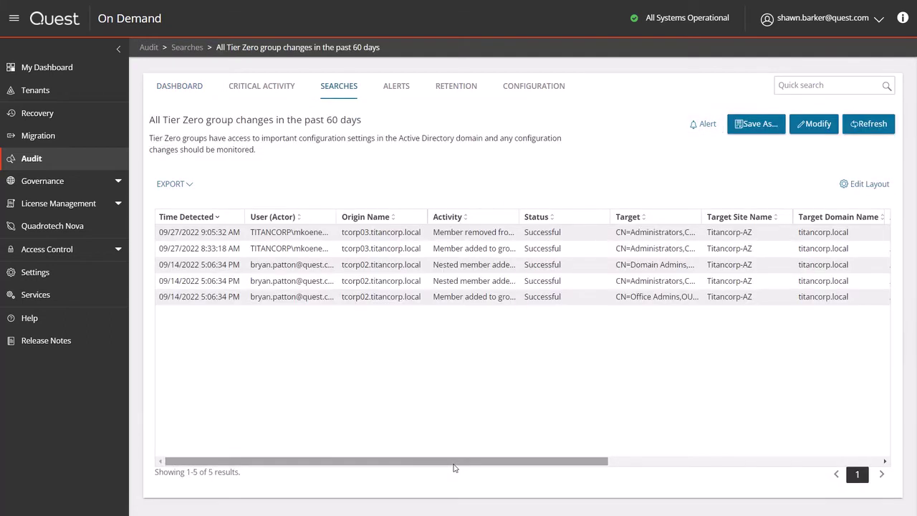
click(335, 283)
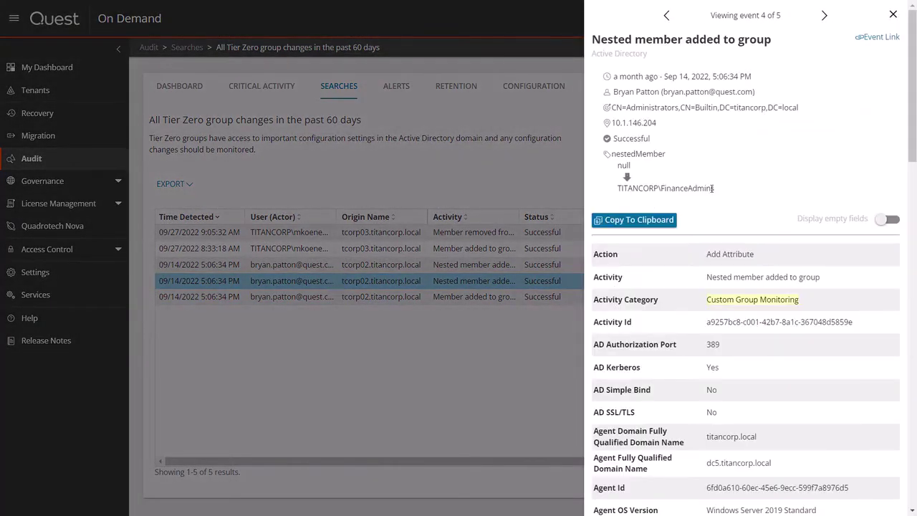
click(892, 16)
click(351, 87)
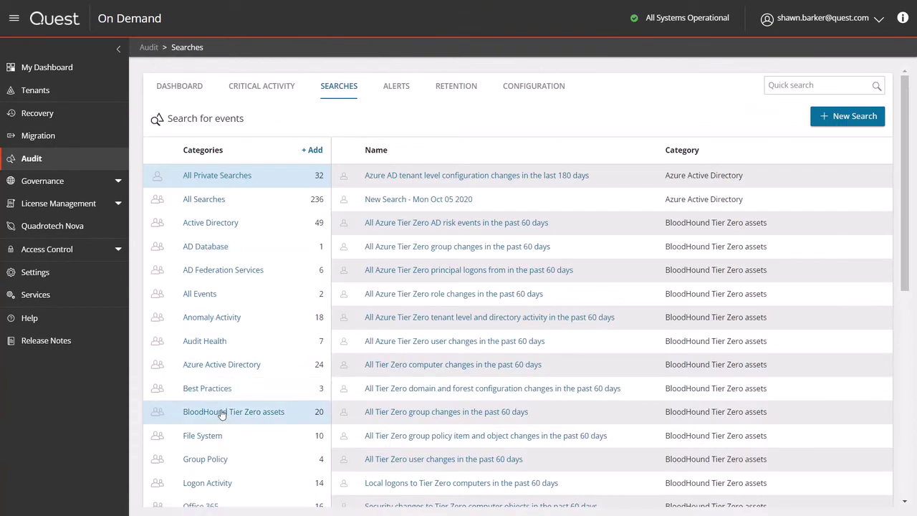
Step: Filter saved searches to the BloodHound Tier Zero assets category and scroll its list
click(222, 414)
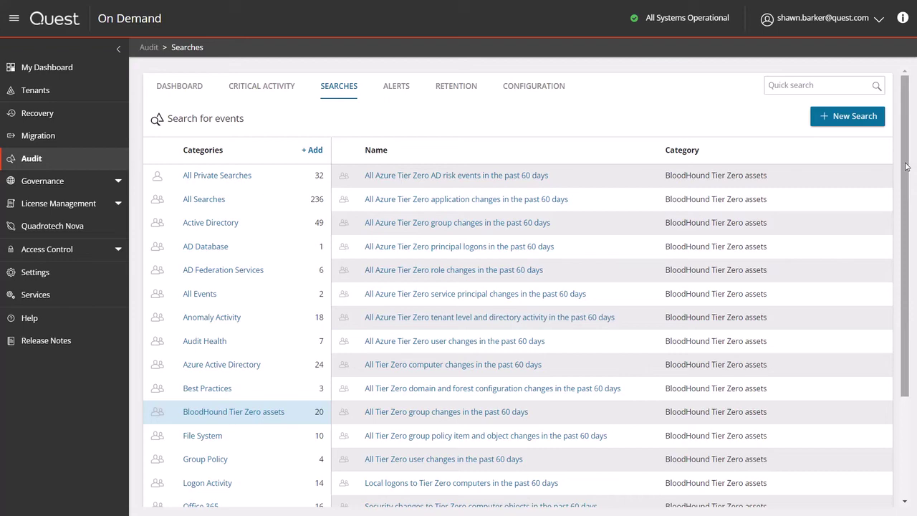
drag(905, 166, 905, 273)
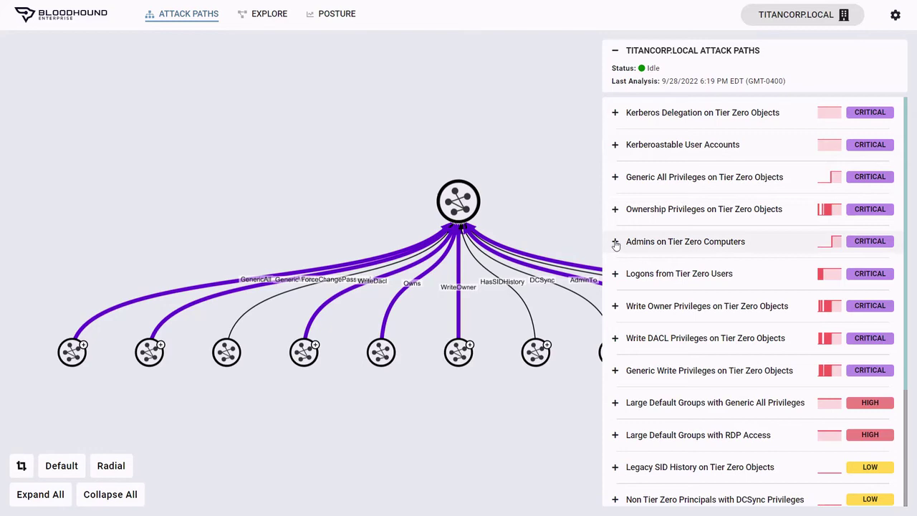
Step: Expand the Logons from Tier Zero Users finding to see its 8 affected principals
click(615, 273)
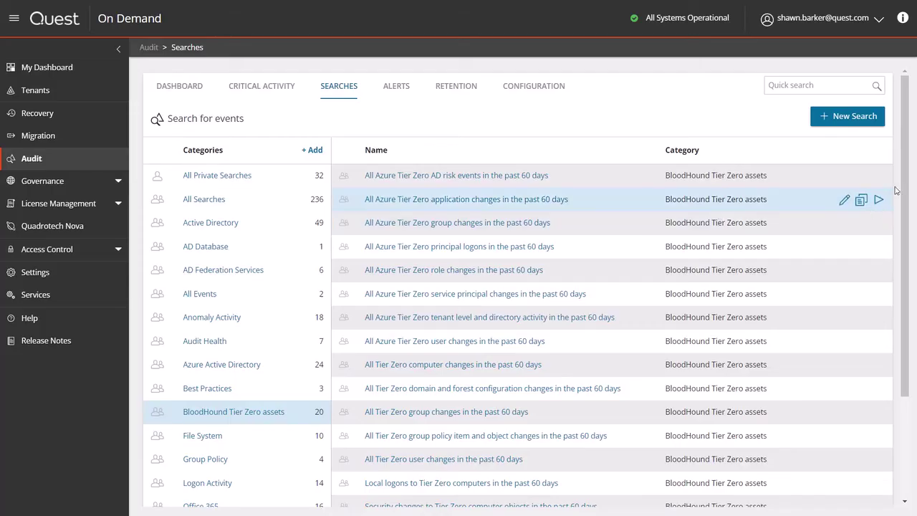
Step: Run the Tier Zero user logons to non-Tier Zero computers search and inspect the 5:26:40 PM event
scroll(905, 181, down, 3)
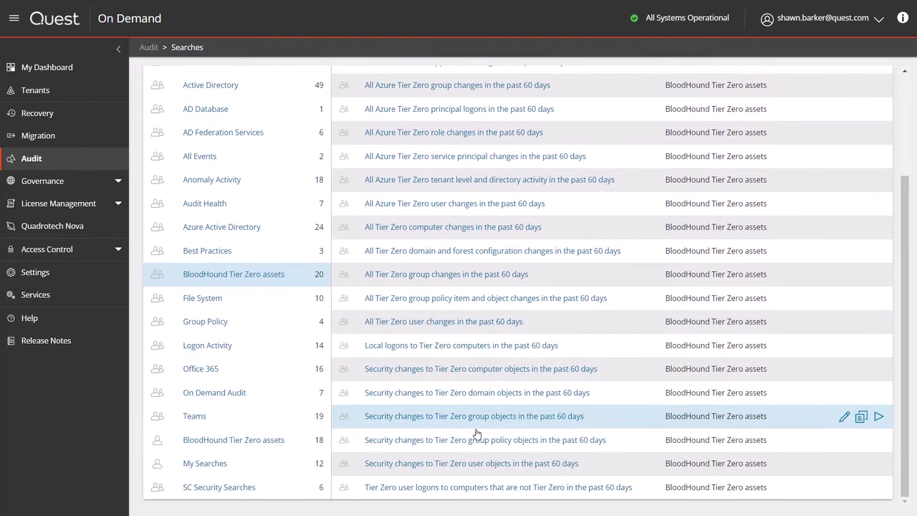
click(491, 487)
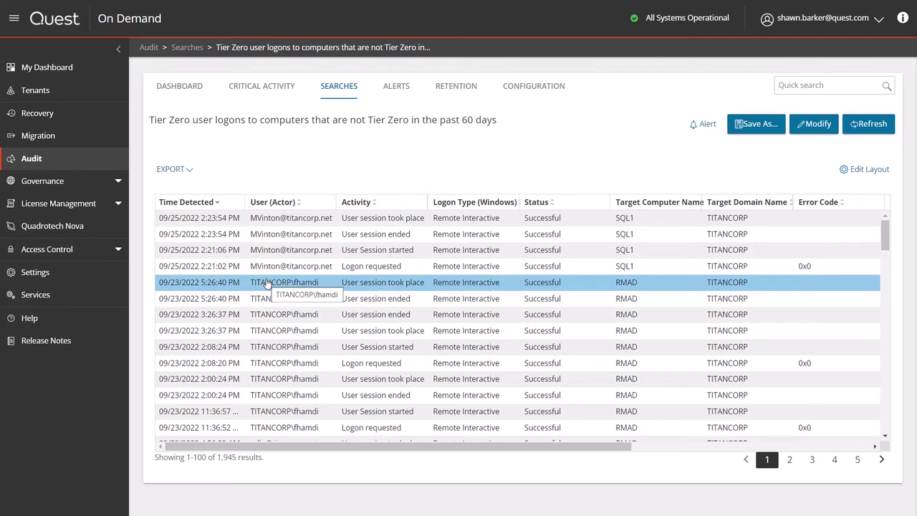
click(266, 282)
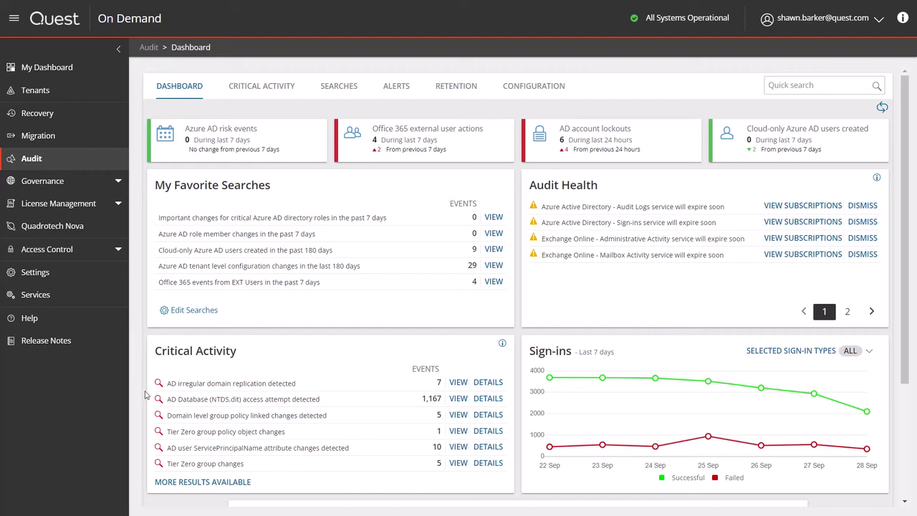
Step: Open the Group policy linked event in Tier Zero GPO changes and highlight its Protected status reason
click(456, 432)
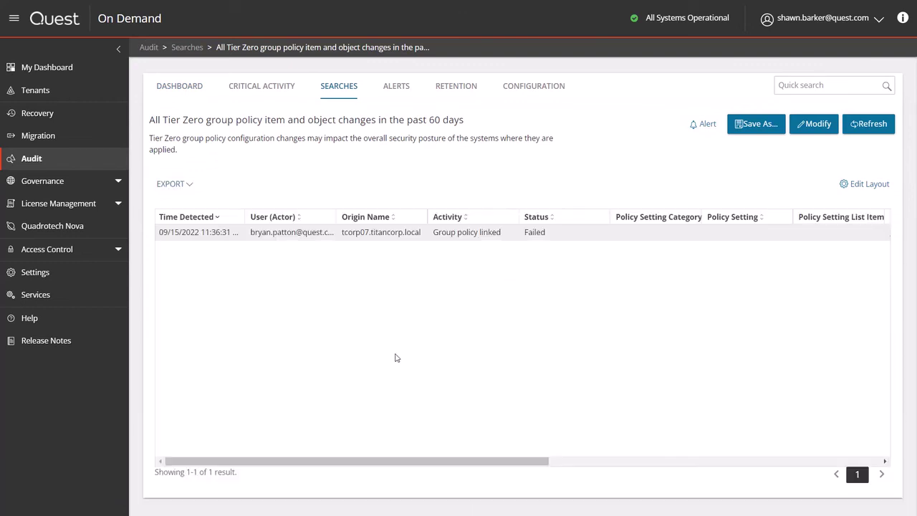
click(304, 237)
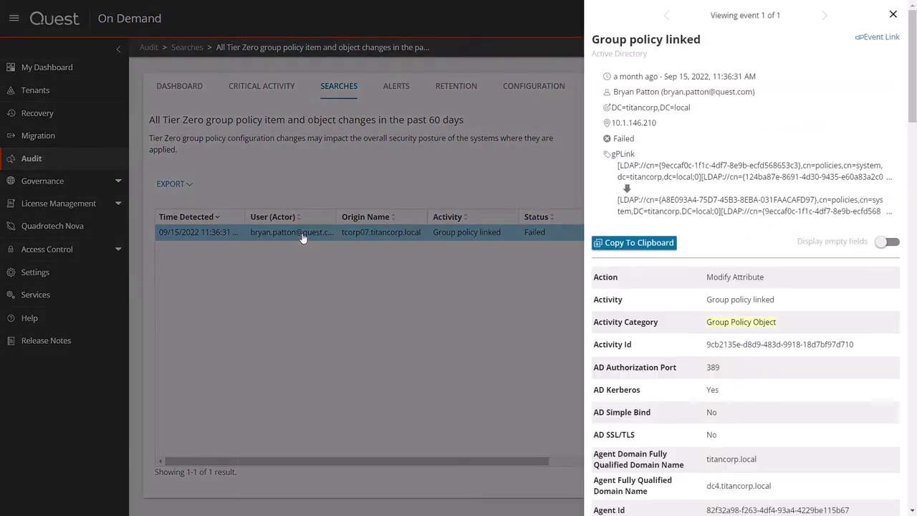
scroll(744, 286, down, 2)
scroll(745, 287, down, 3)
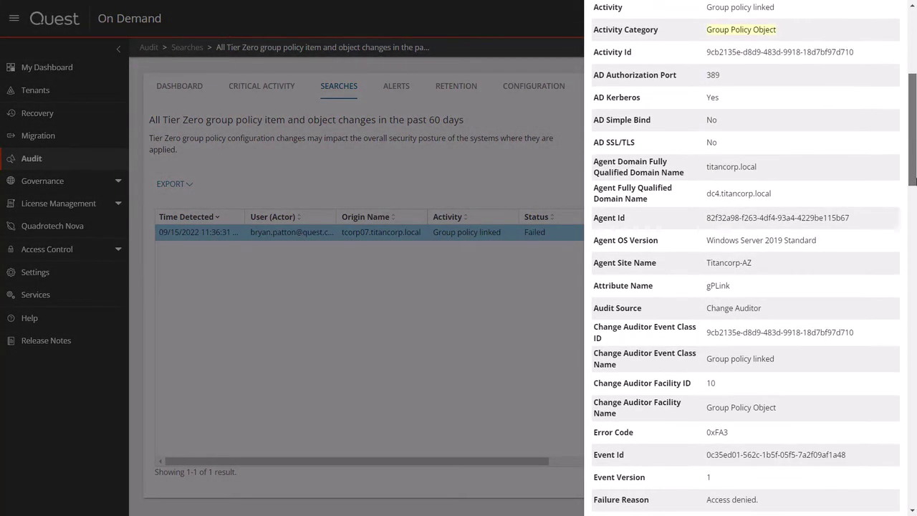
scroll(808, 385, down, 1)
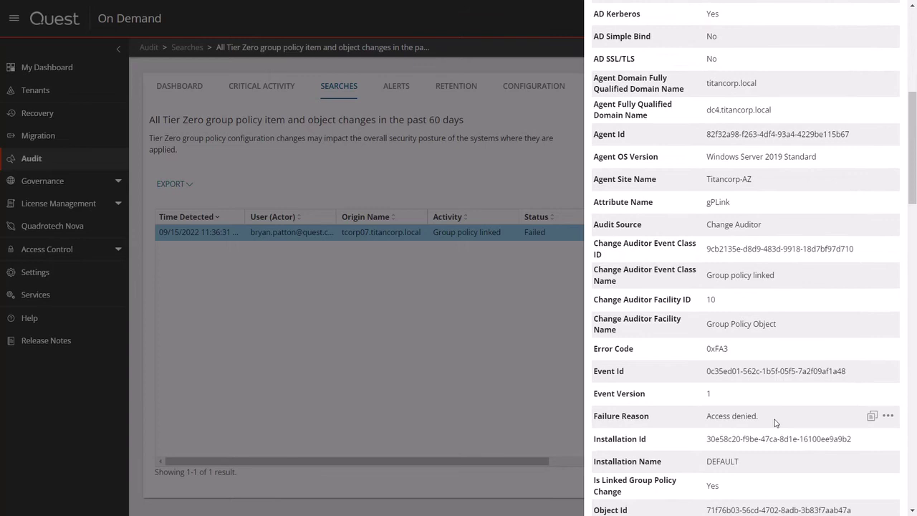
drag(772, 419, 706, 423)
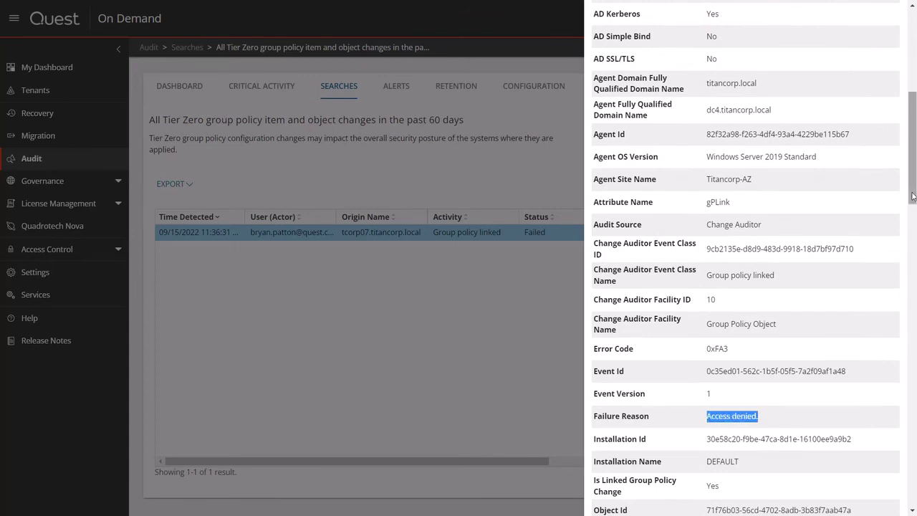
scroll(912, 203, down, 1)
drag(912, 203, 914, 398)
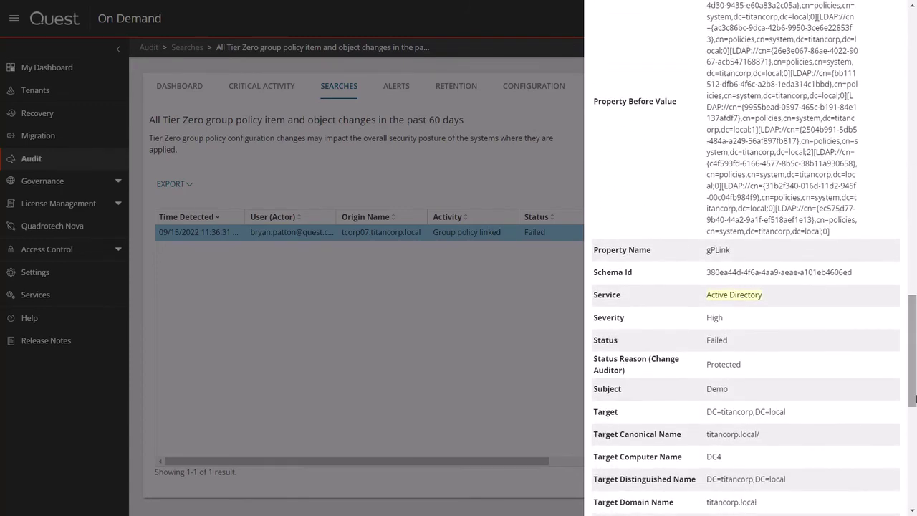
drag(739, 364, 707, 364)
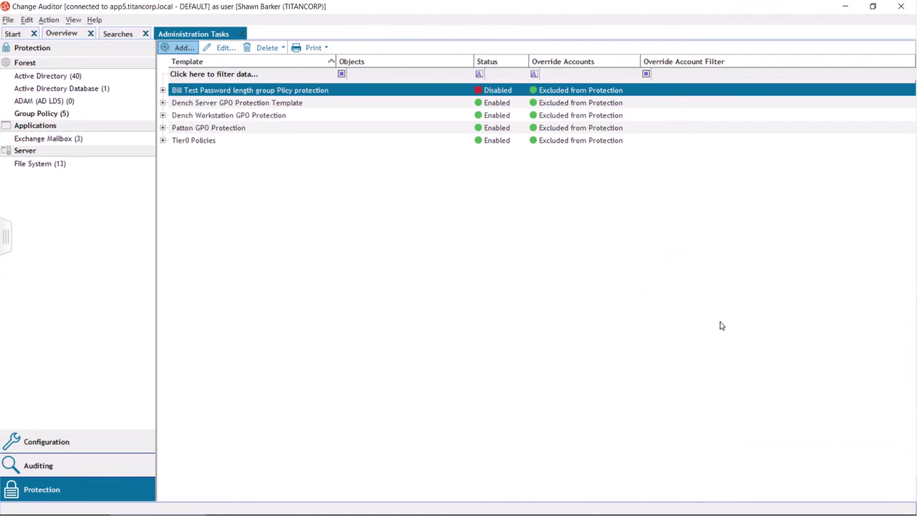
Step: Select the Tier0 Policies template and open it in the Group Policy Protection Wizard
click(199, 143)
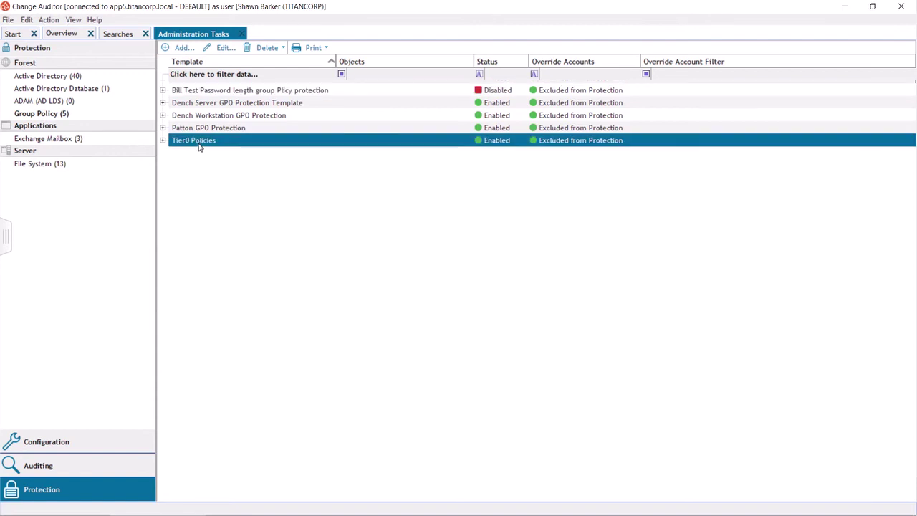
double_click(200, 143)
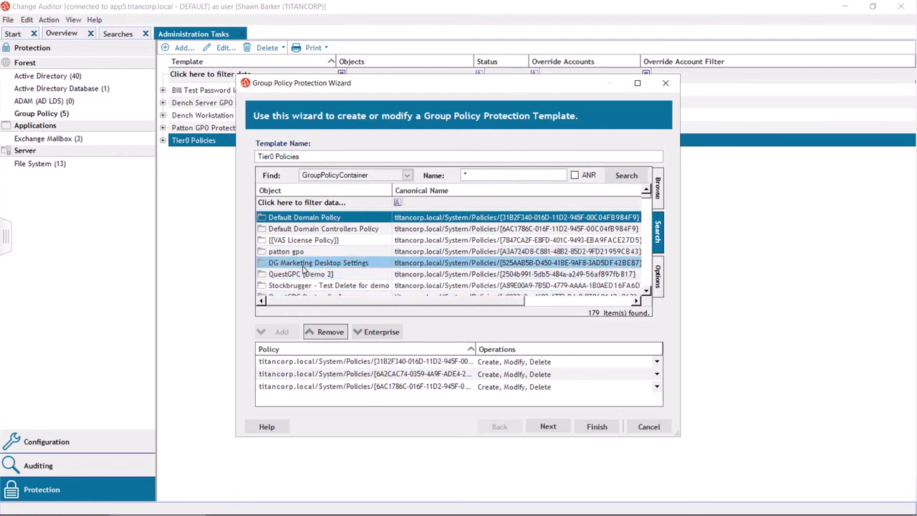
Step: Add DG Marketing Desktop Settings as a protected policy and advance to the Select Accounts page
click(309, 265)
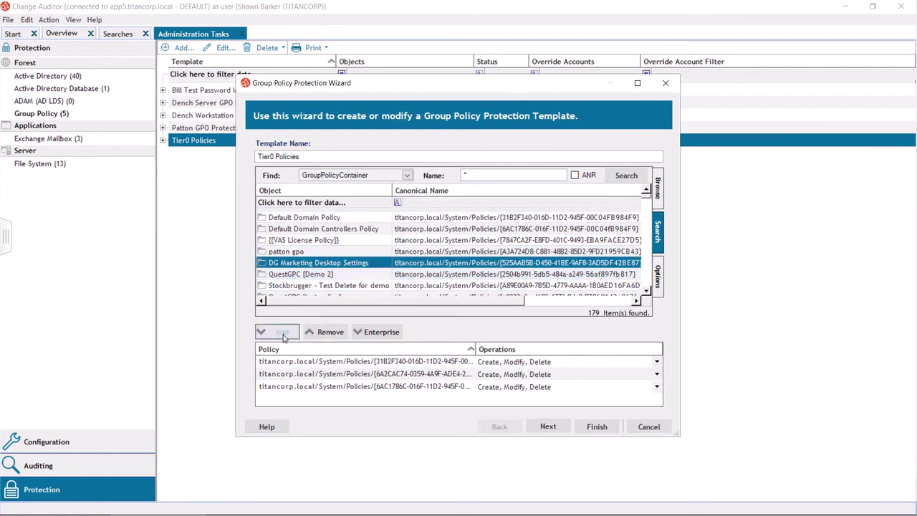
click(279, 332)
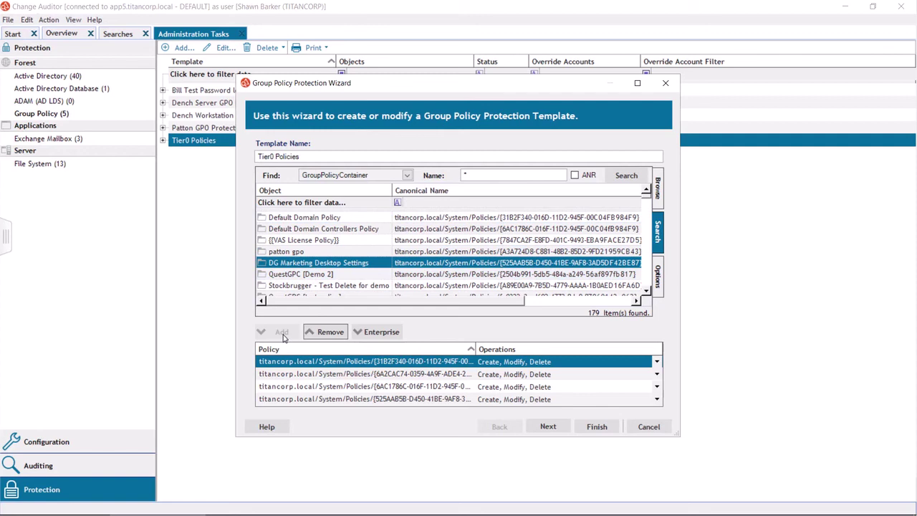
click(553, 427)
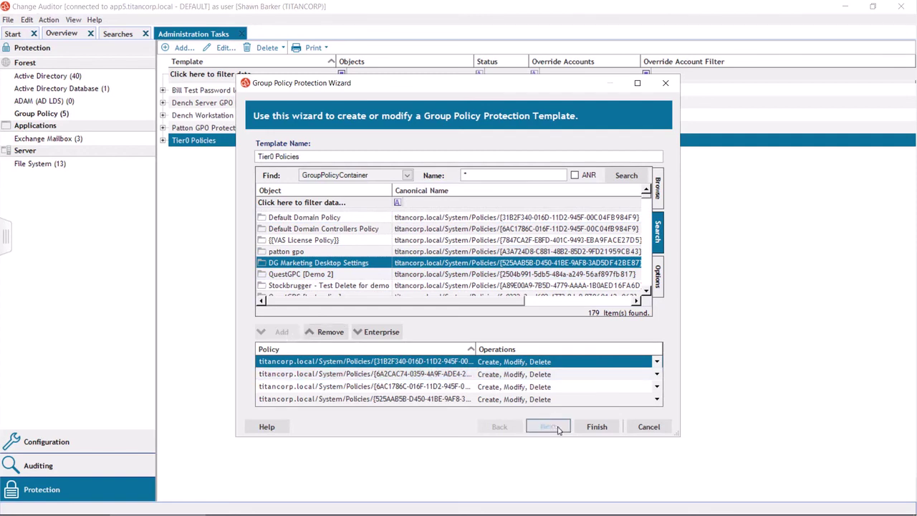
click(556, 427)
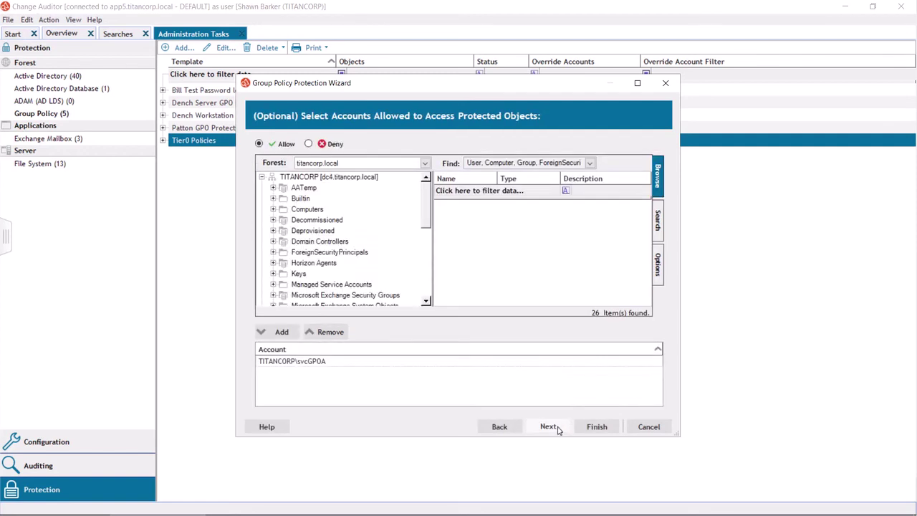